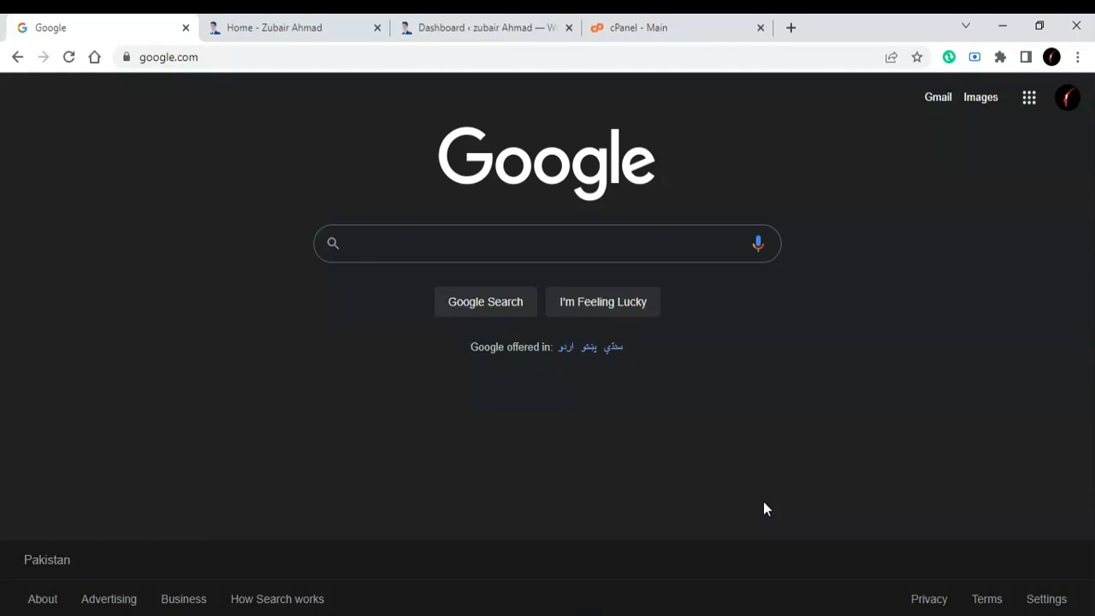
Switch to the 'Home - Zubair Ahmad' tab showing the zubairahmad.site homepage.
click(299, 22)
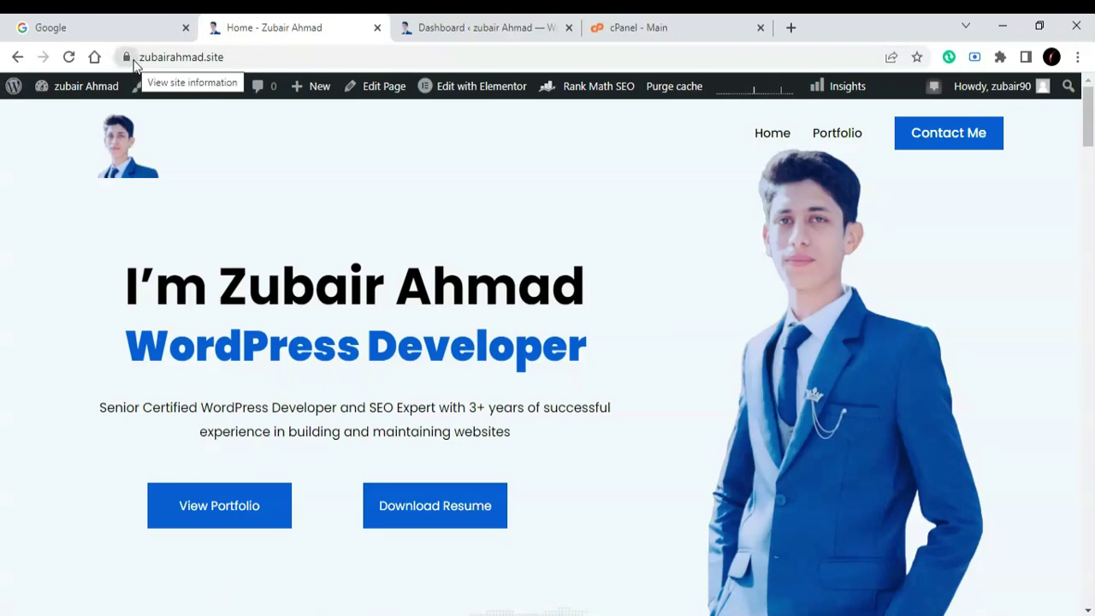
Inspect the homepage's connection security info, then go to the WordPress admin dashboard.
click(134, 62)
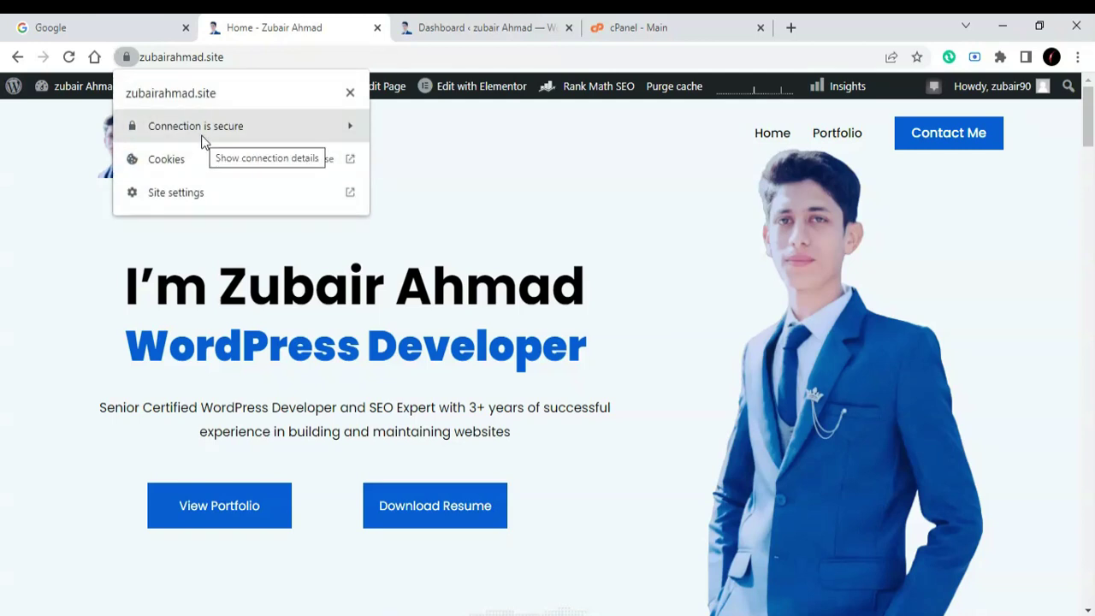
click(438, 195)
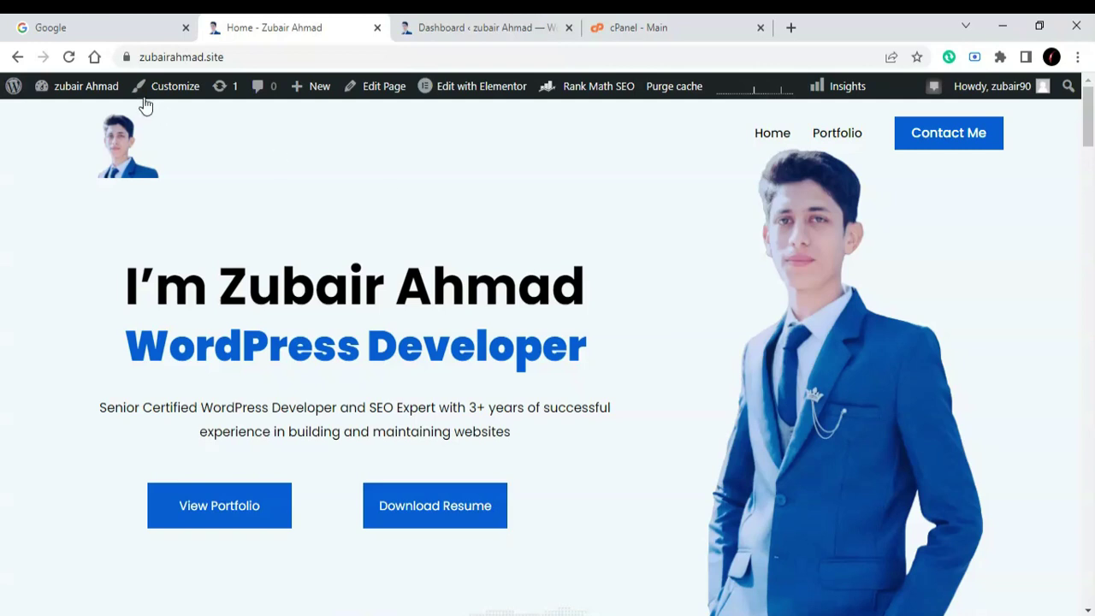
click(127, 58)
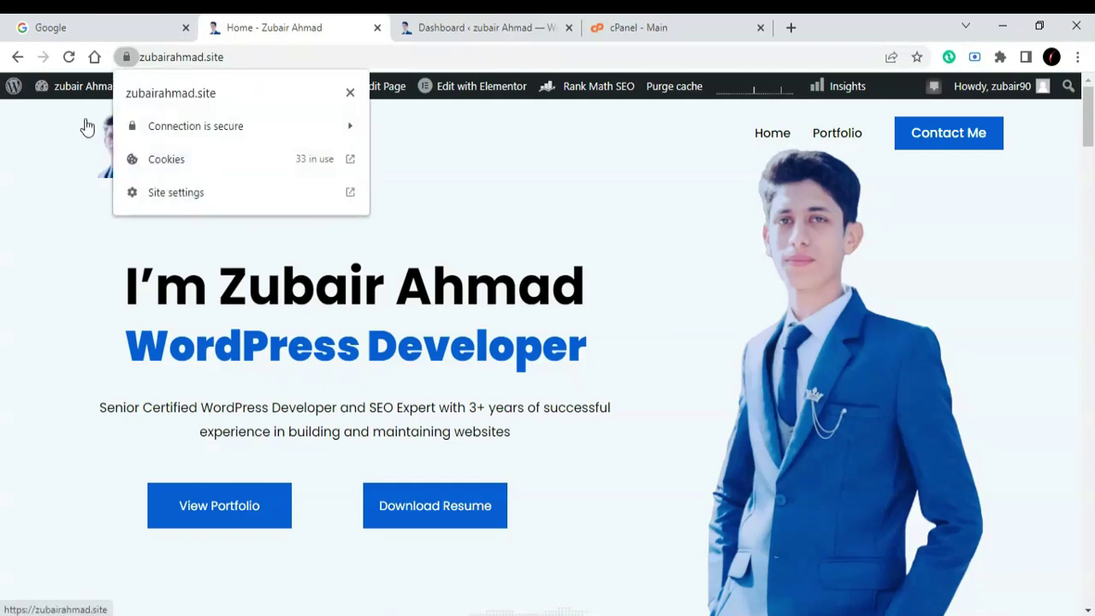
click(75, 181)
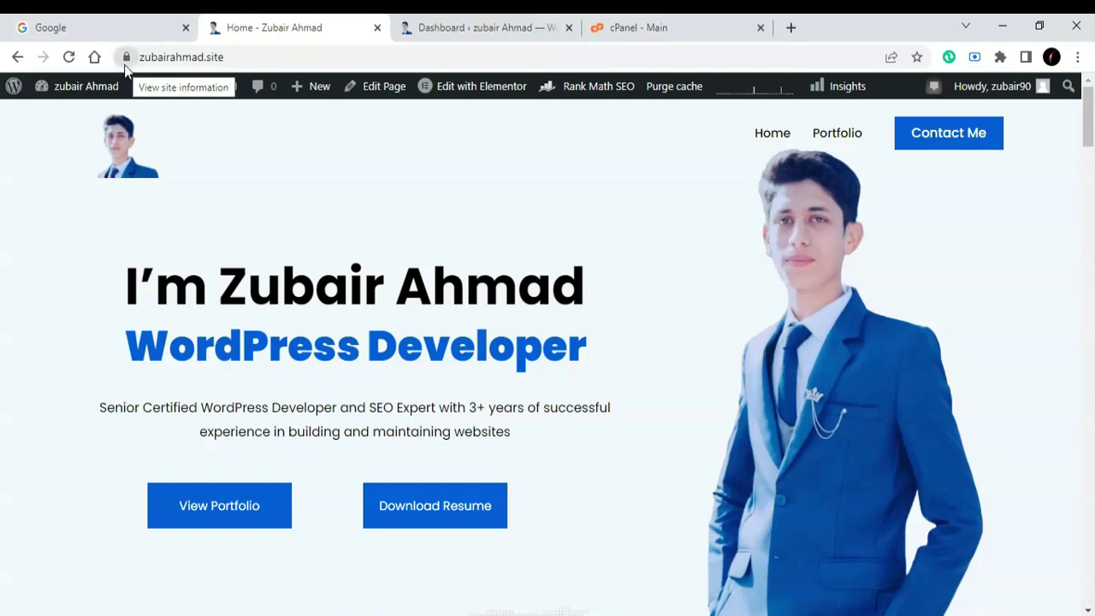
key(ctrl+Tab)
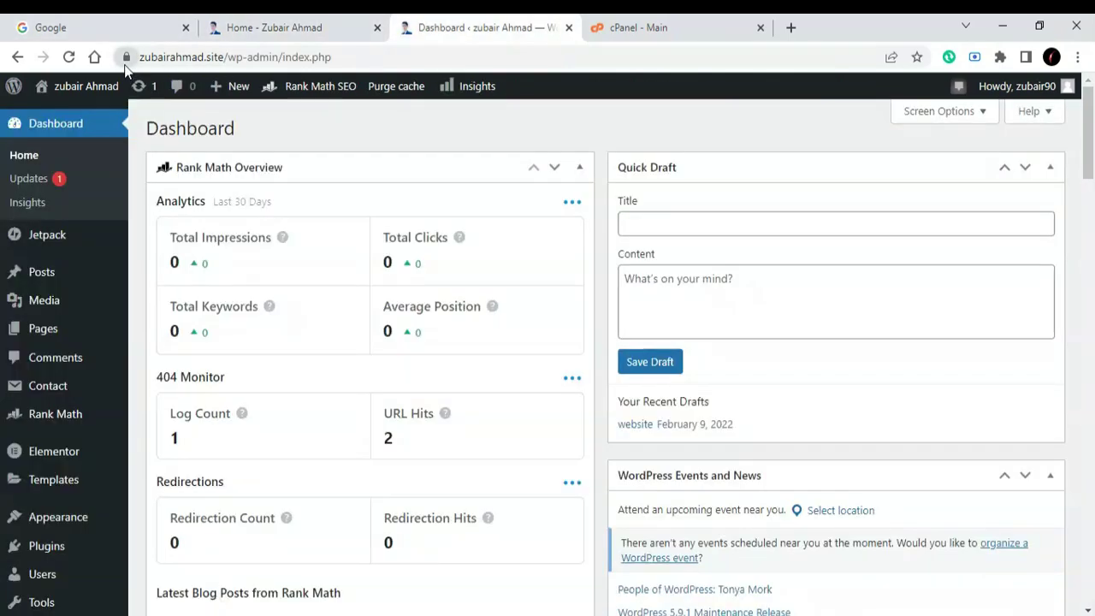
Search Add New Plugins for 'wp encryption', then install and activate WP Encryption.
mouse_move(47, 546)
click(66, 556)
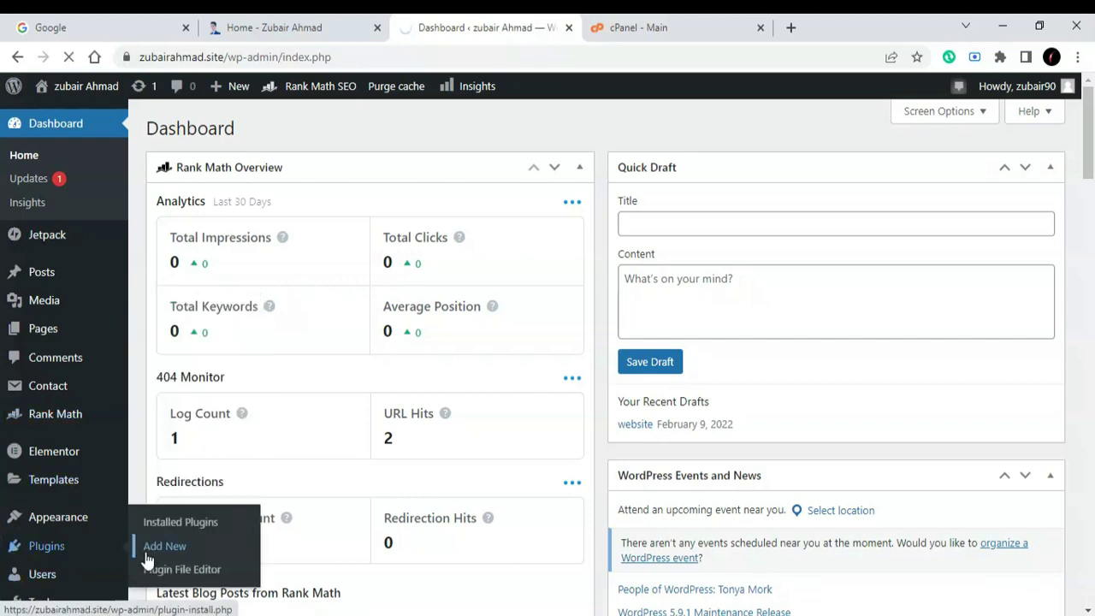
click(931, 173)
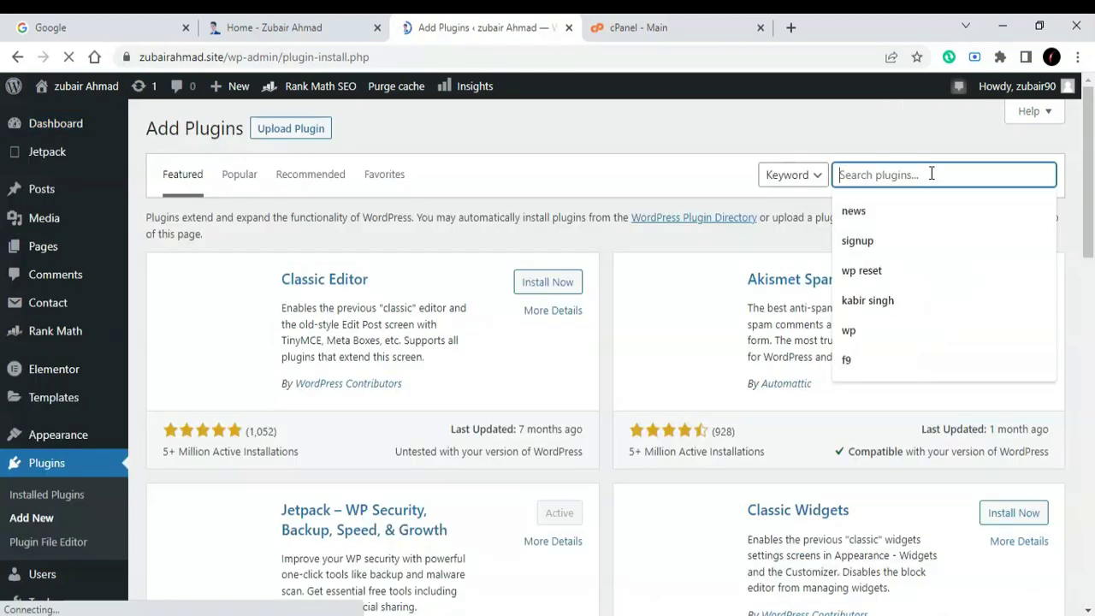
text(wp )
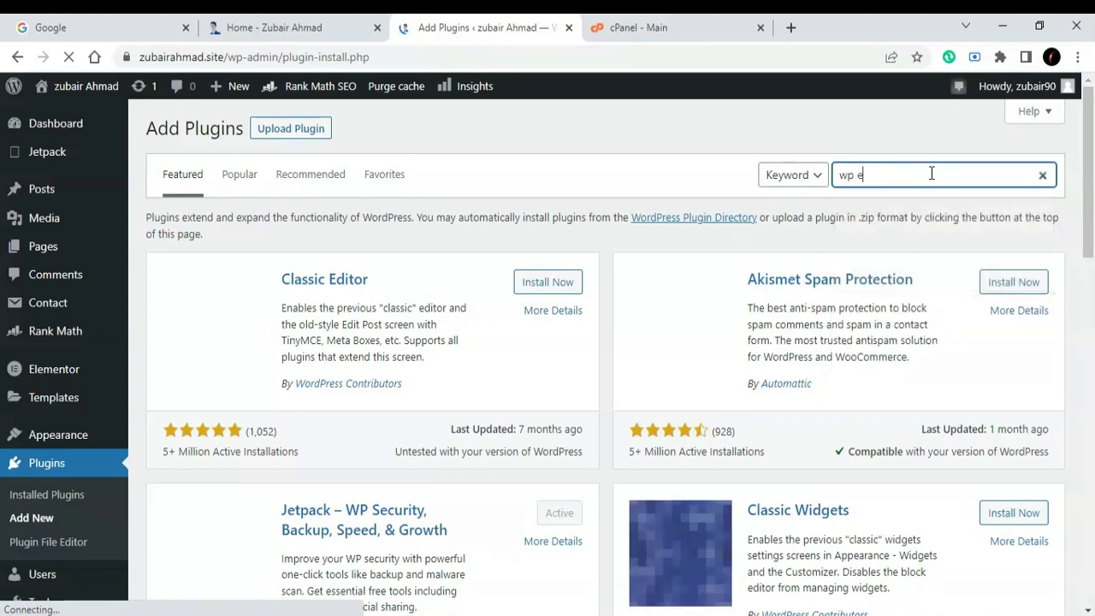
text(encryption)
click(535, 362)
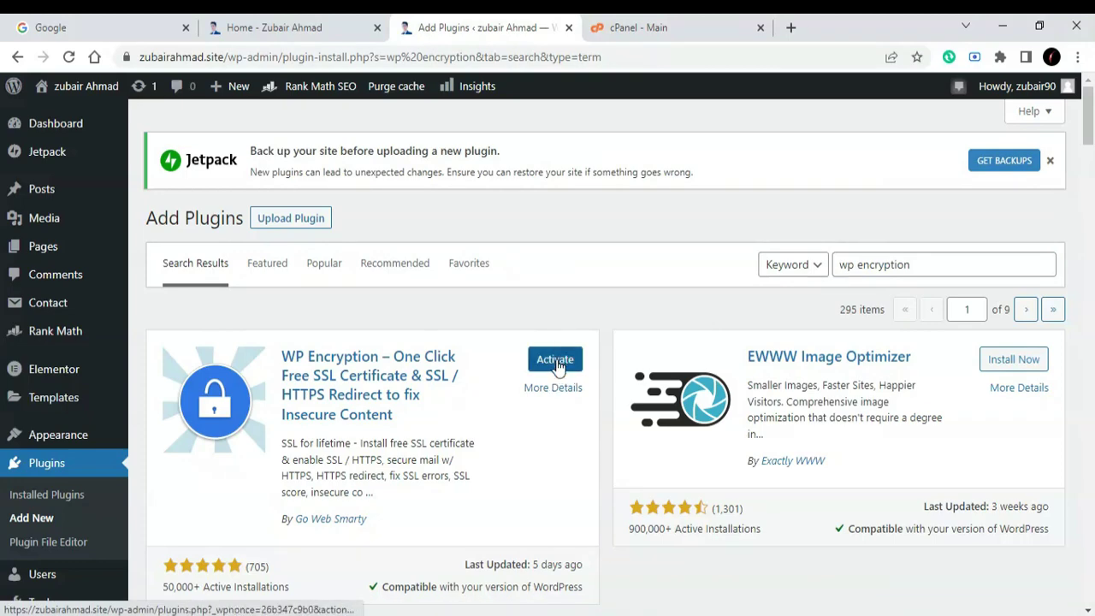
click(556, 363)
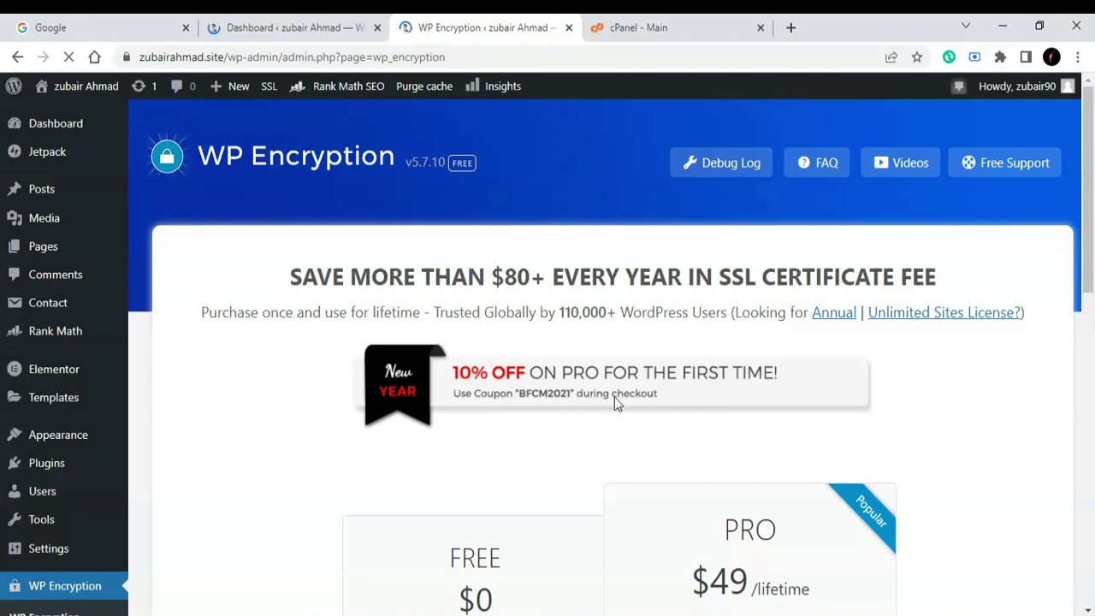
scroll(614, 397, down, 1)
Tick the www/non-www option and both terms boxes, then generate the SSL certificate.
scroll(614, 397, down, 2)
scroll(614, 397, down, 1)
scroll(614, 397, down, 1)
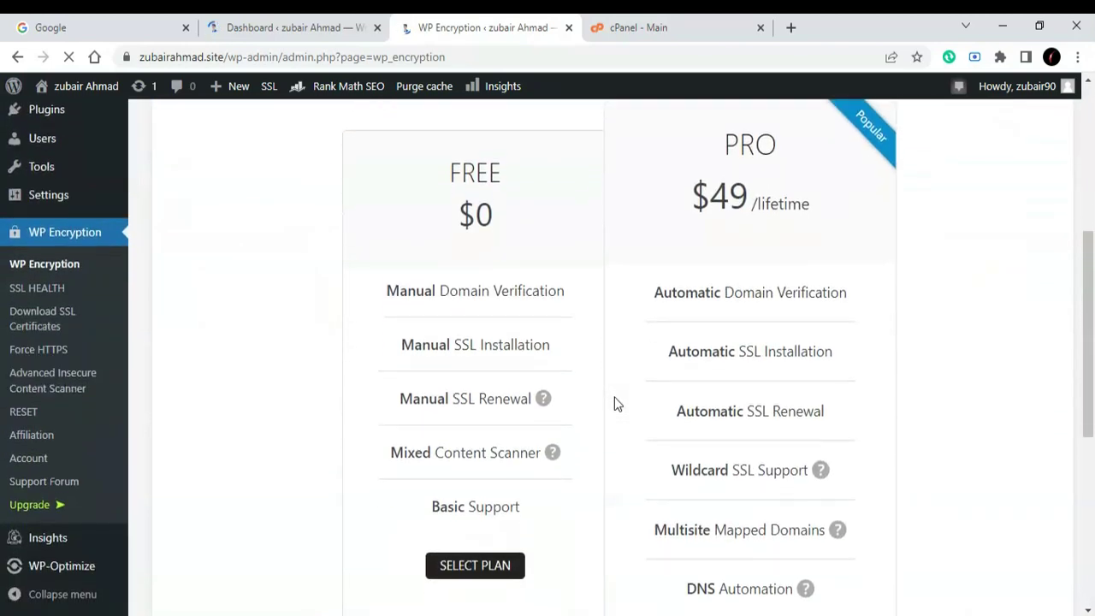
scroll(614, 397, down, 1)
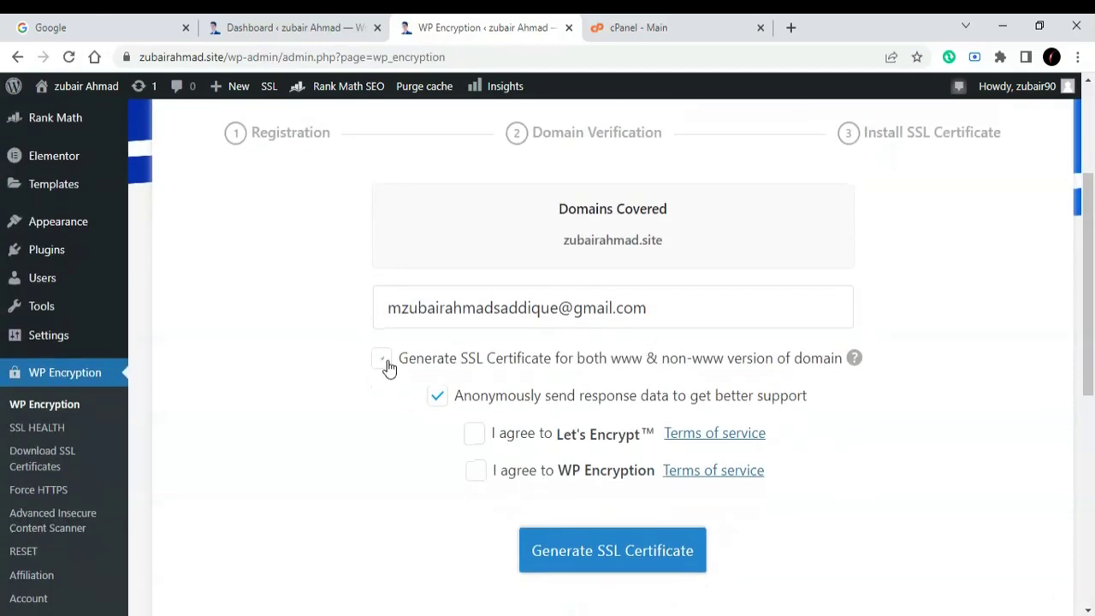
click(382, 360)
click(474, 433)
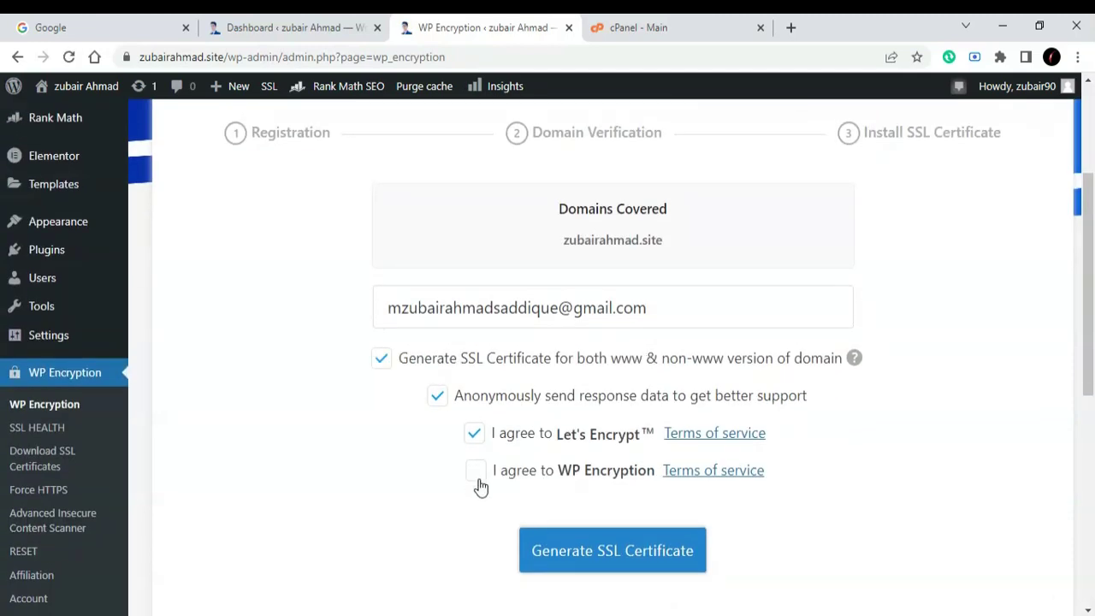
click(605, 572)
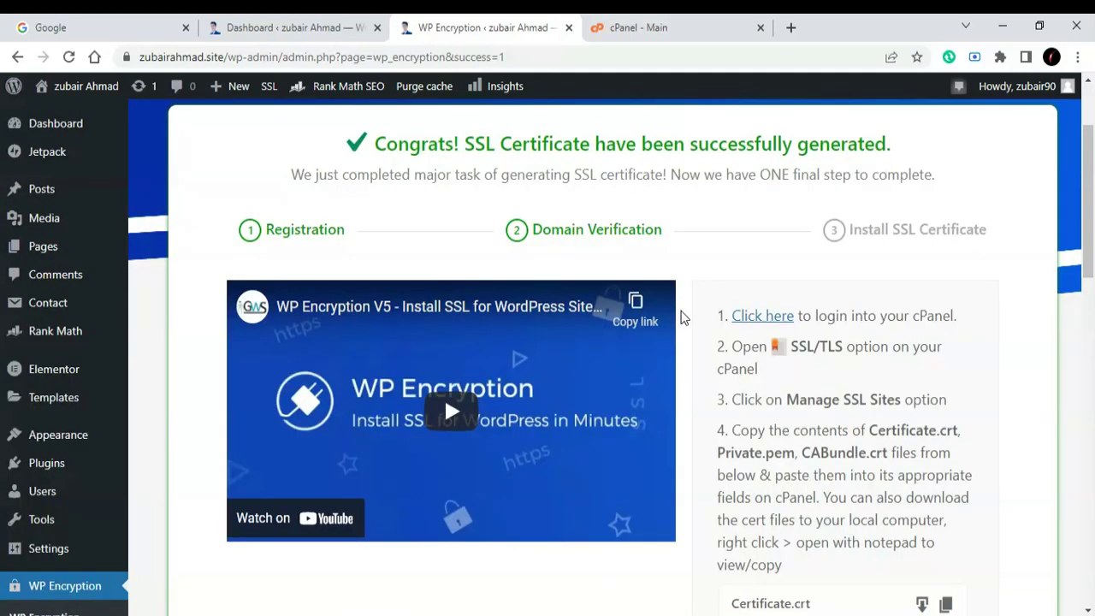
scroll(683, 317, down, 2)
scroll(685, 317, up, 2)
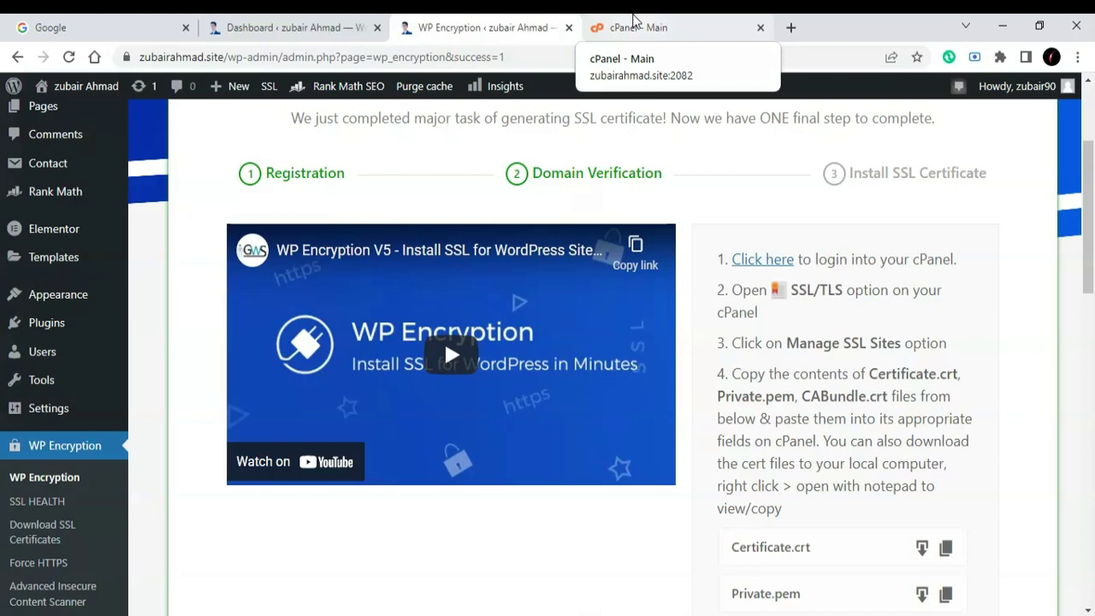
Open the zubairahmad.site DNS records in cPanel's Zone Editor.
click(634, 19)
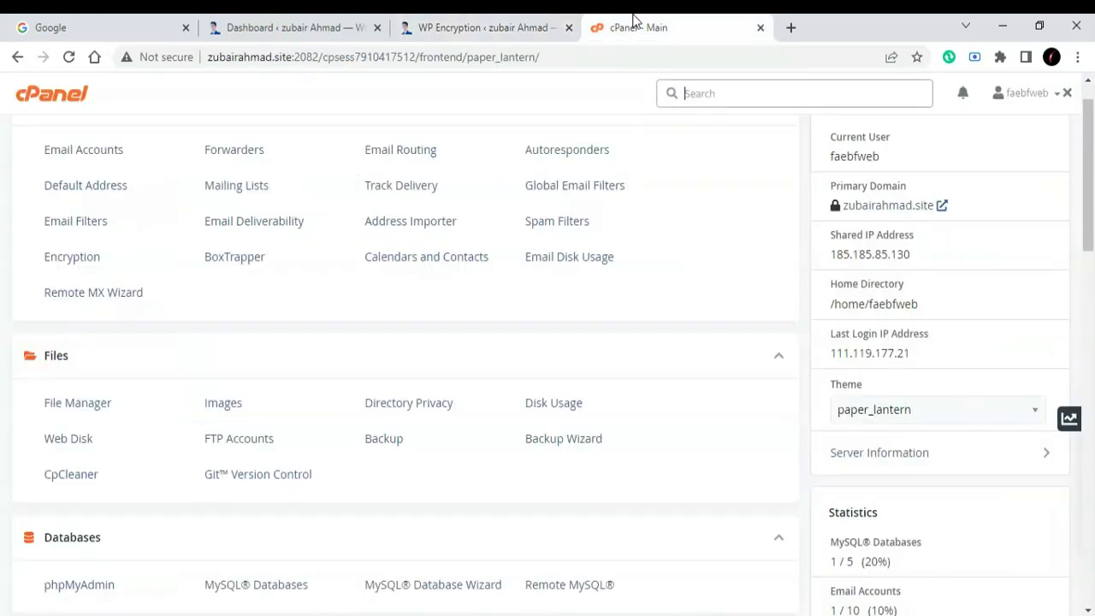
click(504, 27)
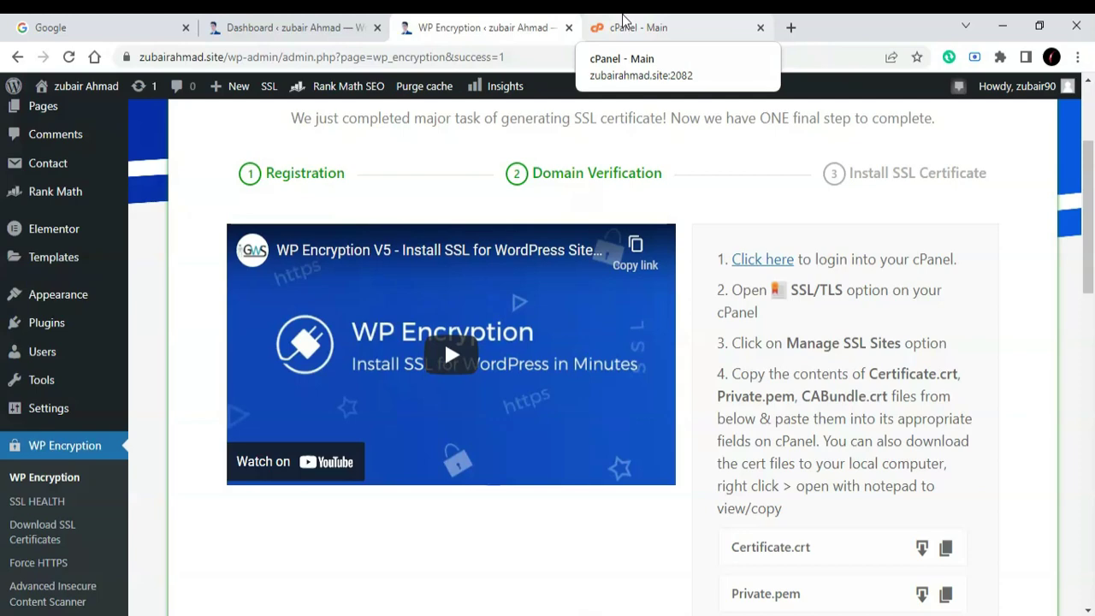
click(623, 19)
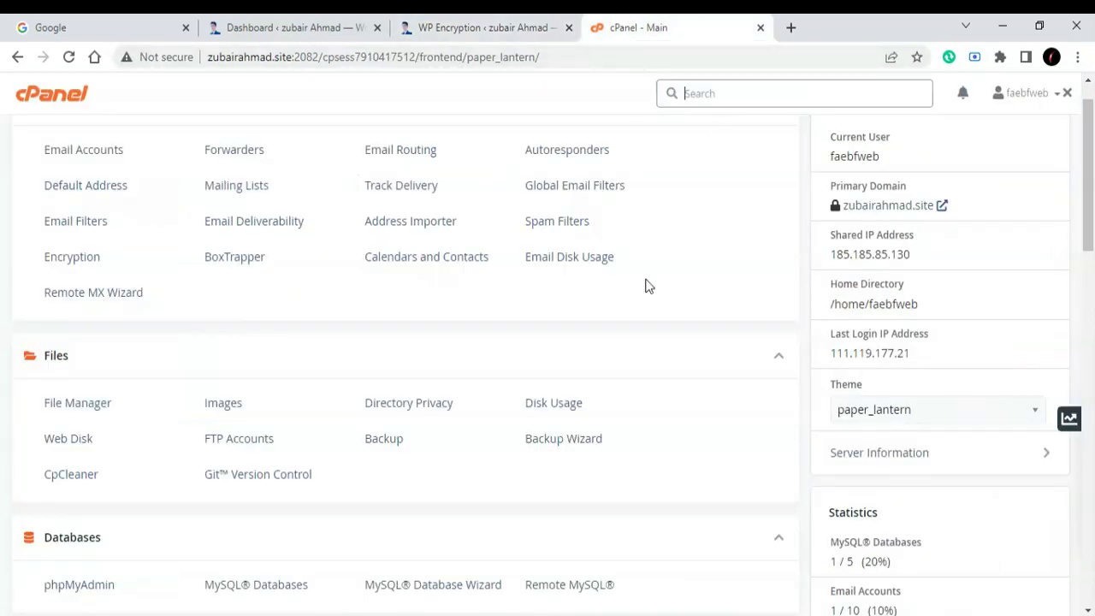
scroll(647, 285, down, 2)
scroll(647, 286, down, 3)
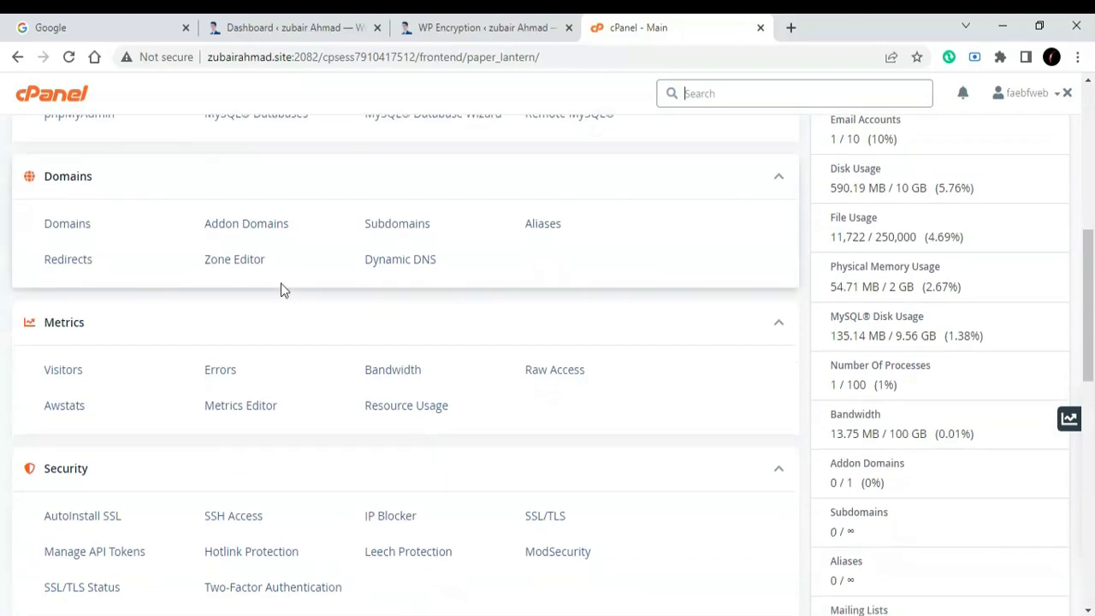
click(249, 263)
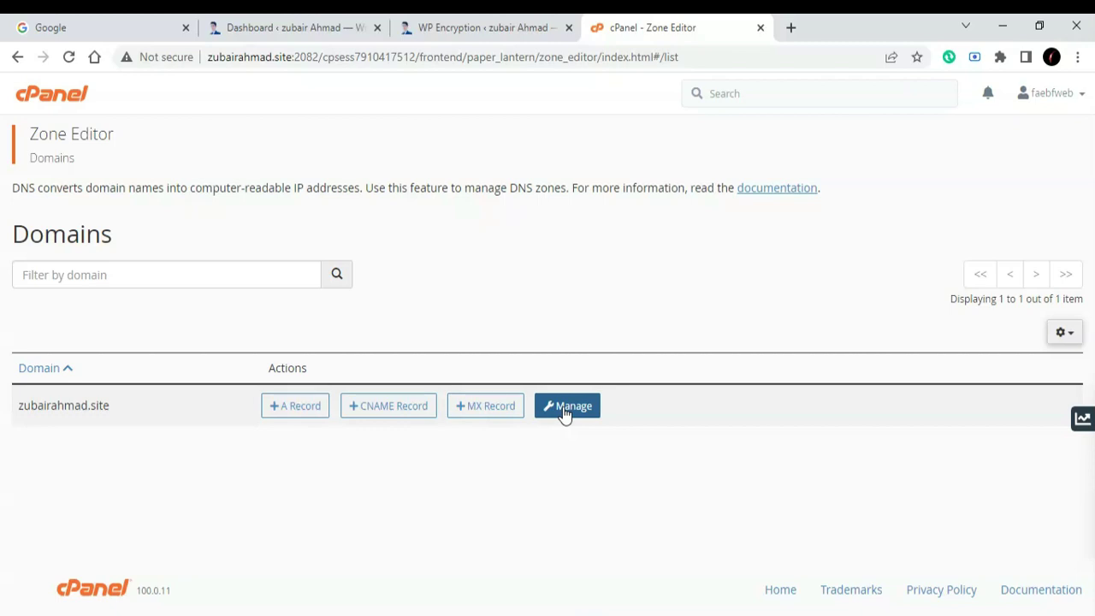
click(564, 411)
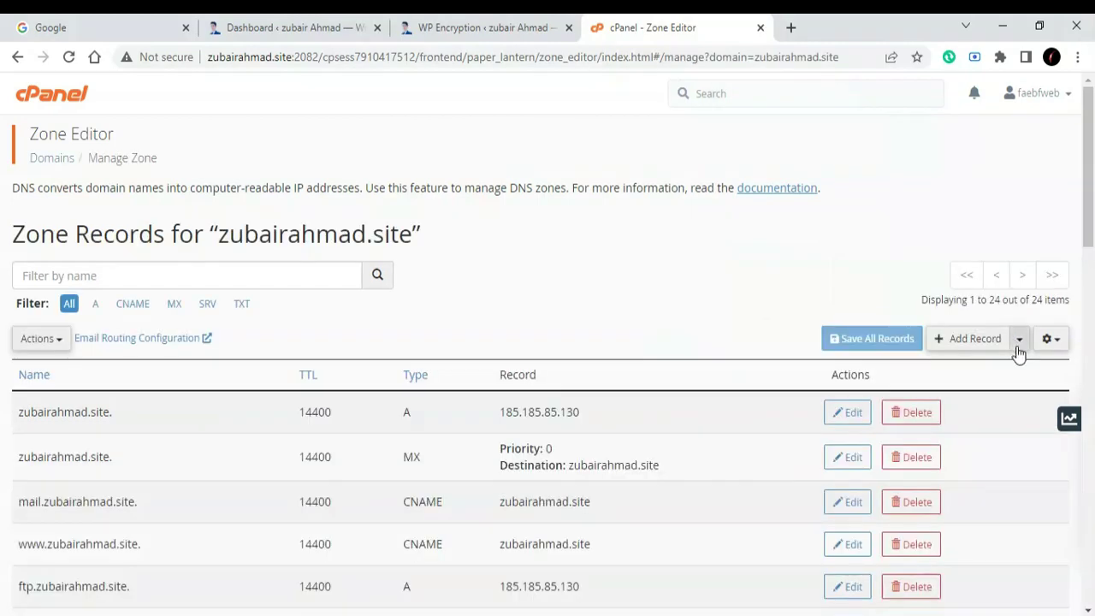
Check the available DNS record types, then return to the WP Encryption instructions.
click(1018, 340)
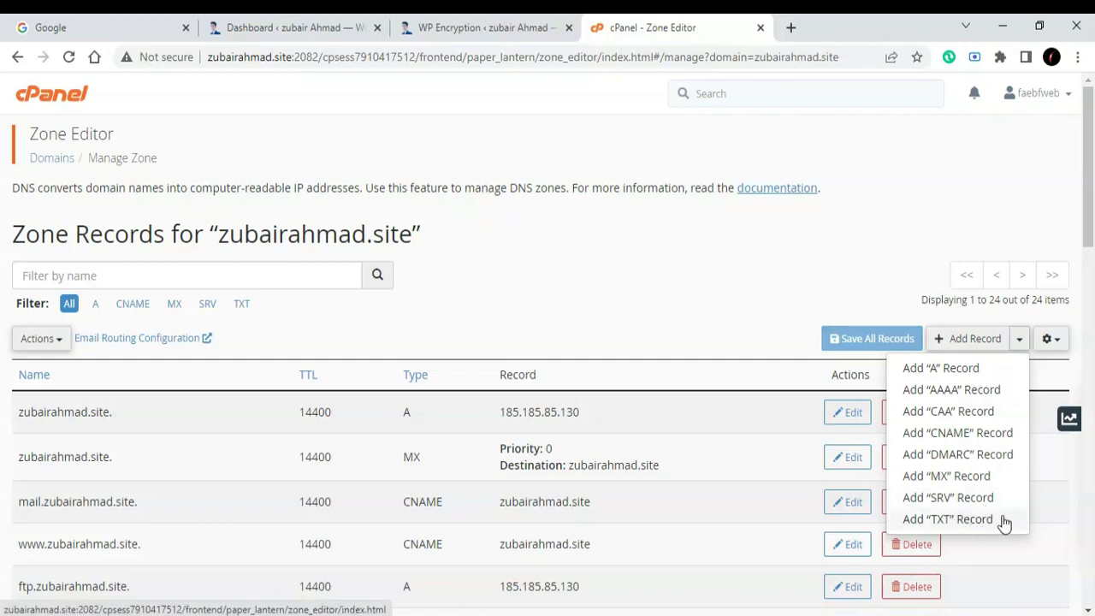
click(1020, 342)
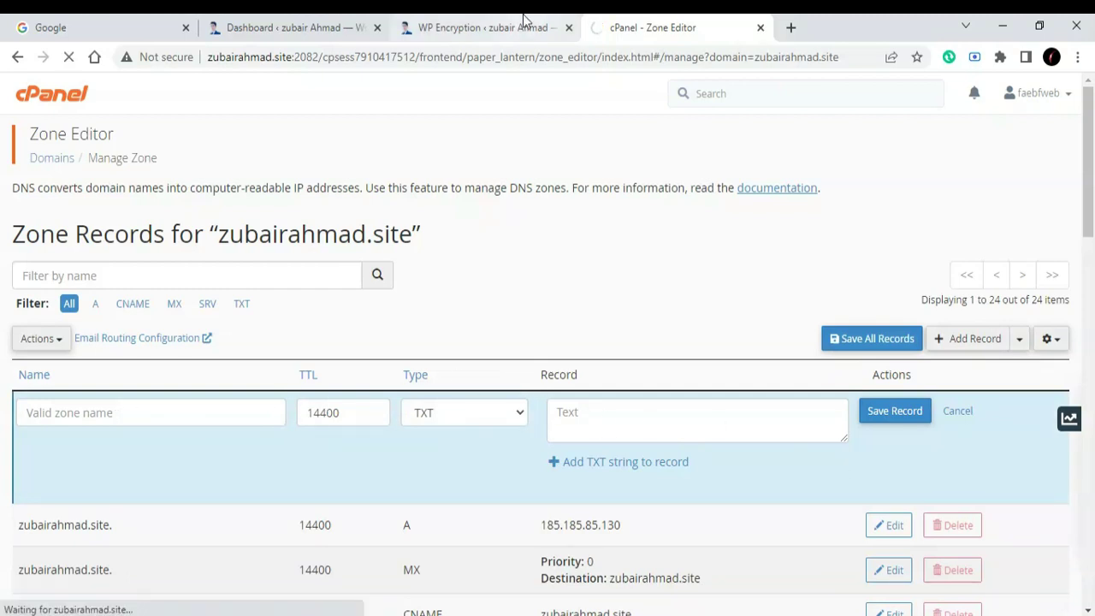
click(479, 27)
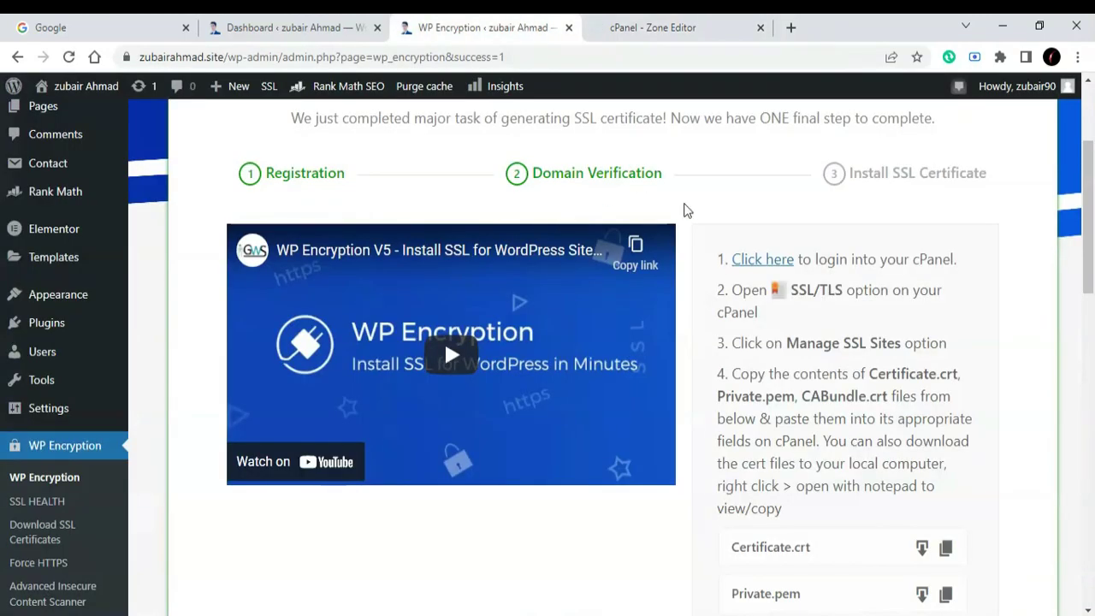
Review the WP Encryption certificate install steps, then return to cPanel.
scroll(685, 210, down, 3)
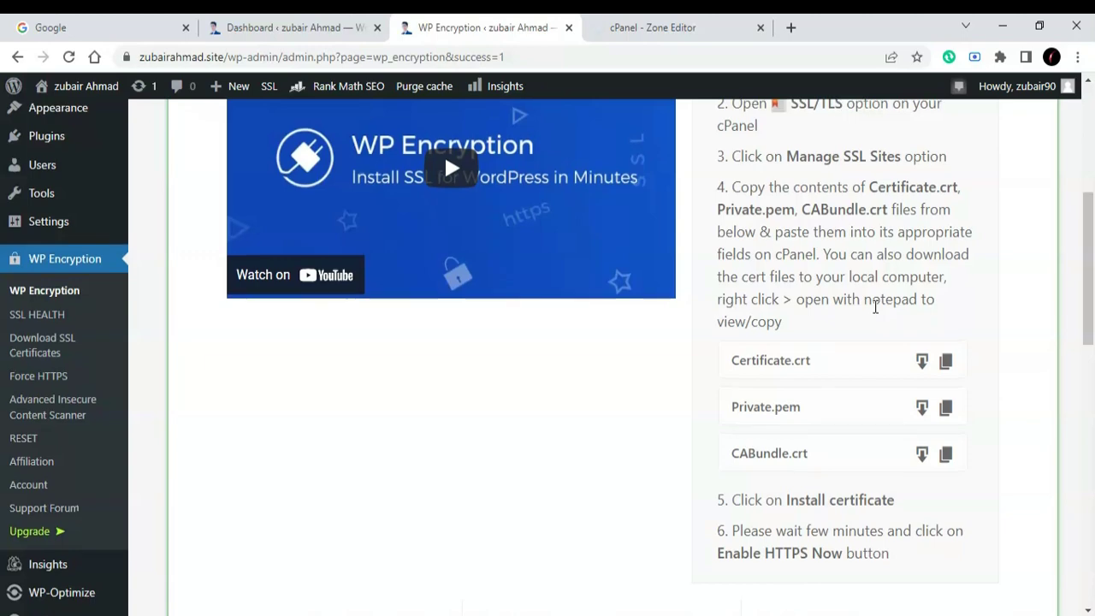
scroll(847, 266, up, 1)
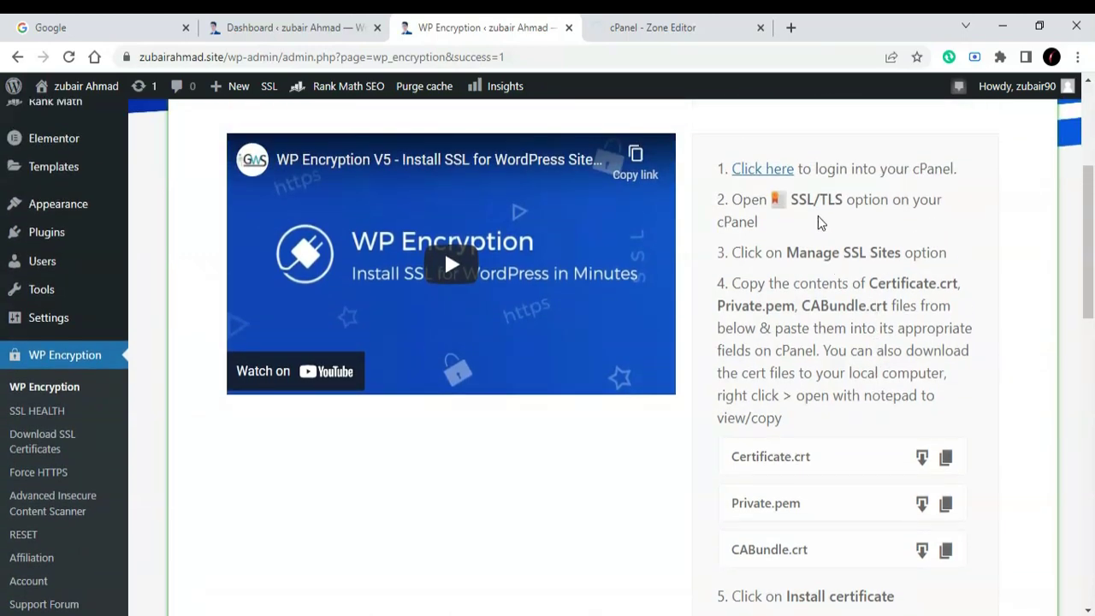
click(667, 27)
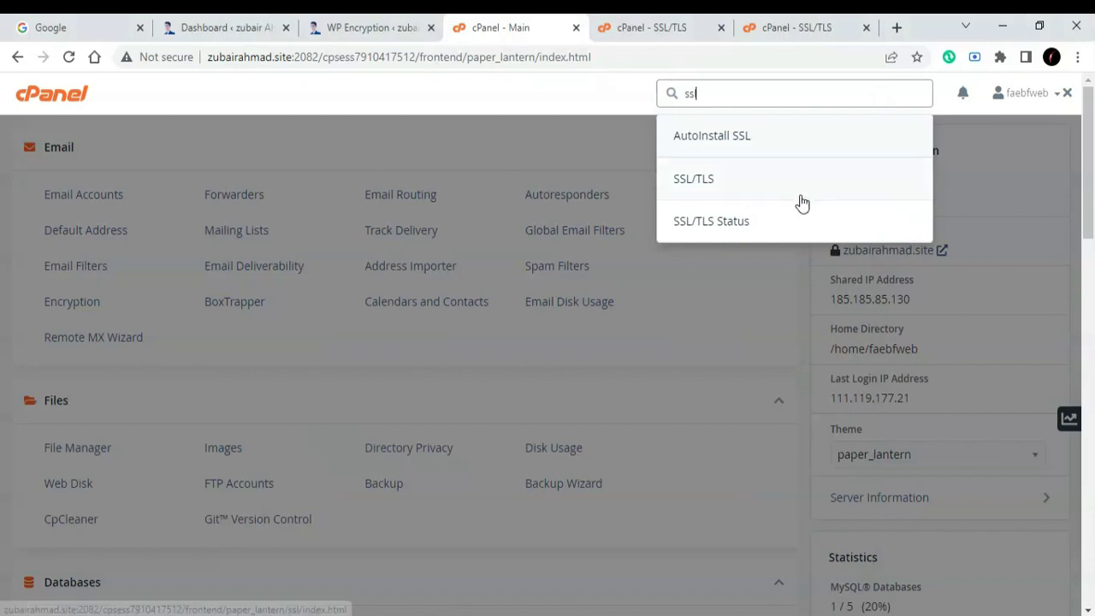
Open SSL/TLS Manage SSL sites and select zubairahmad.site as the domain.
click(799, 190)
click(597, 20)
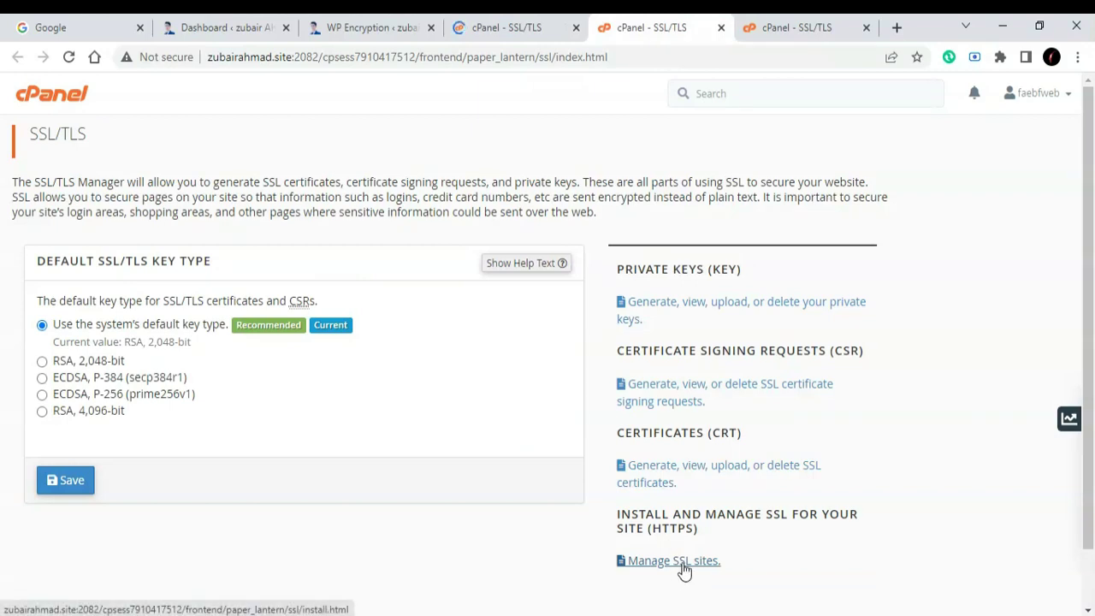
click(685, 565)
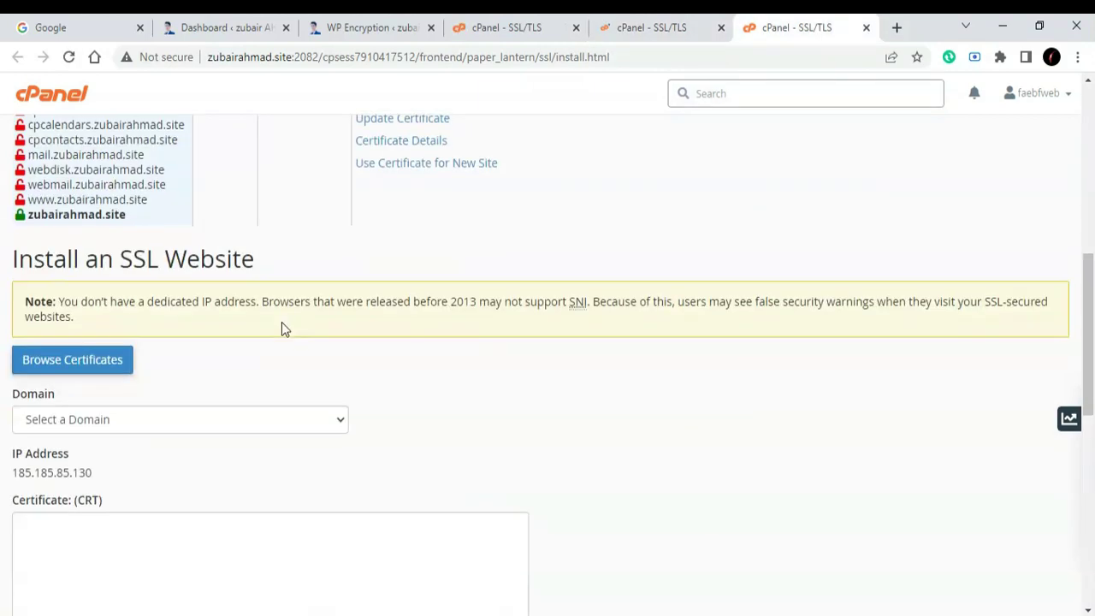
scroll(284, 329, down, 2)
scroll(284, 330, down, 1)
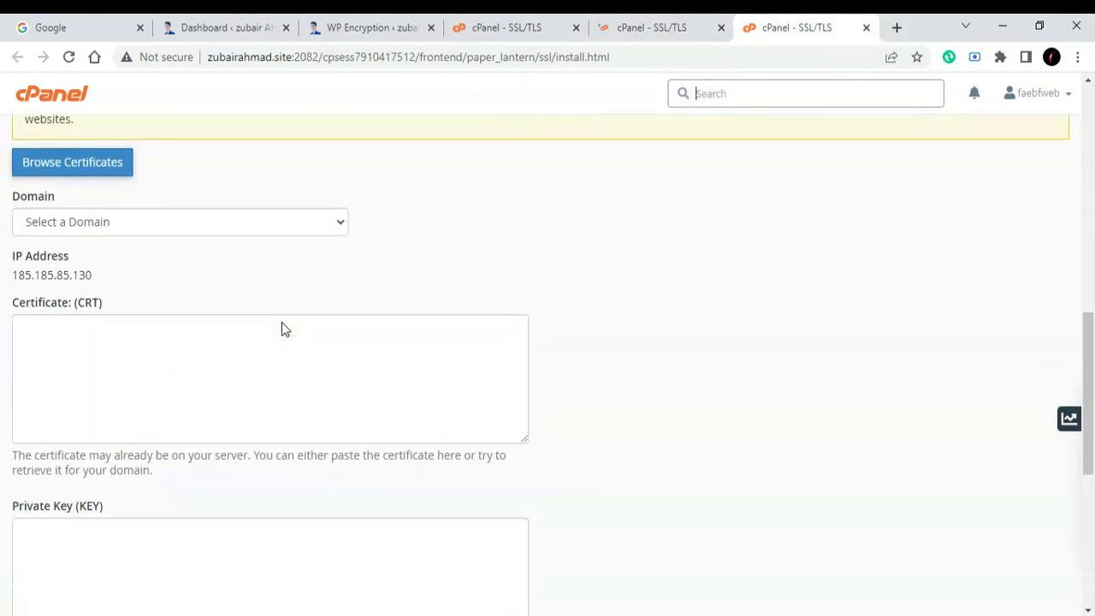
click(274, 223)
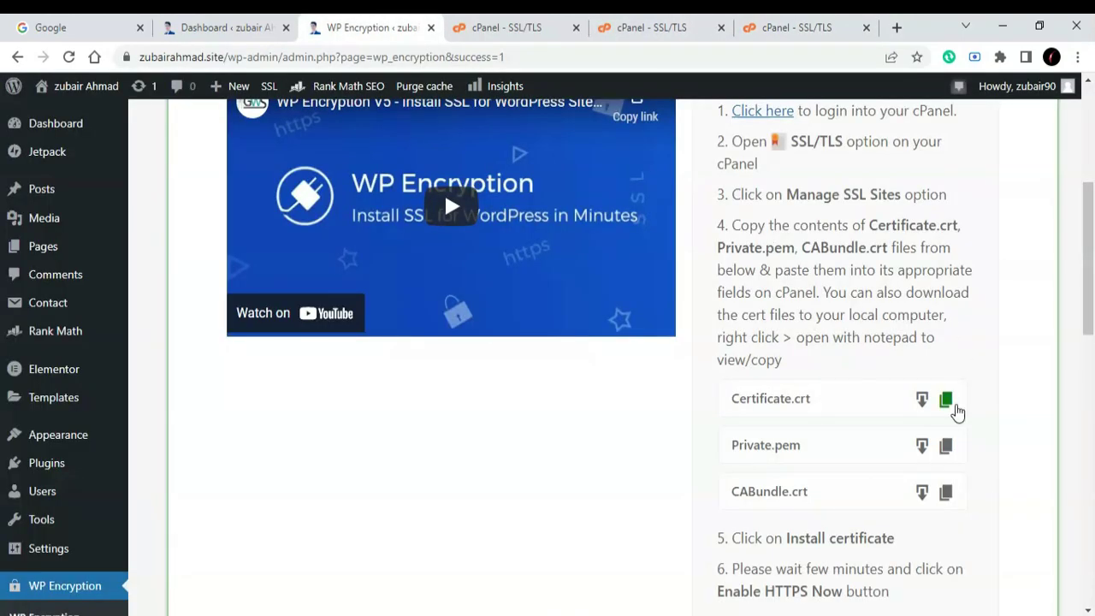
Copy the certificate and private key from WP Encryption and paste the key into cPanel's KEY box.
click(946, 399)
click(946, 400)
click(946, 445)
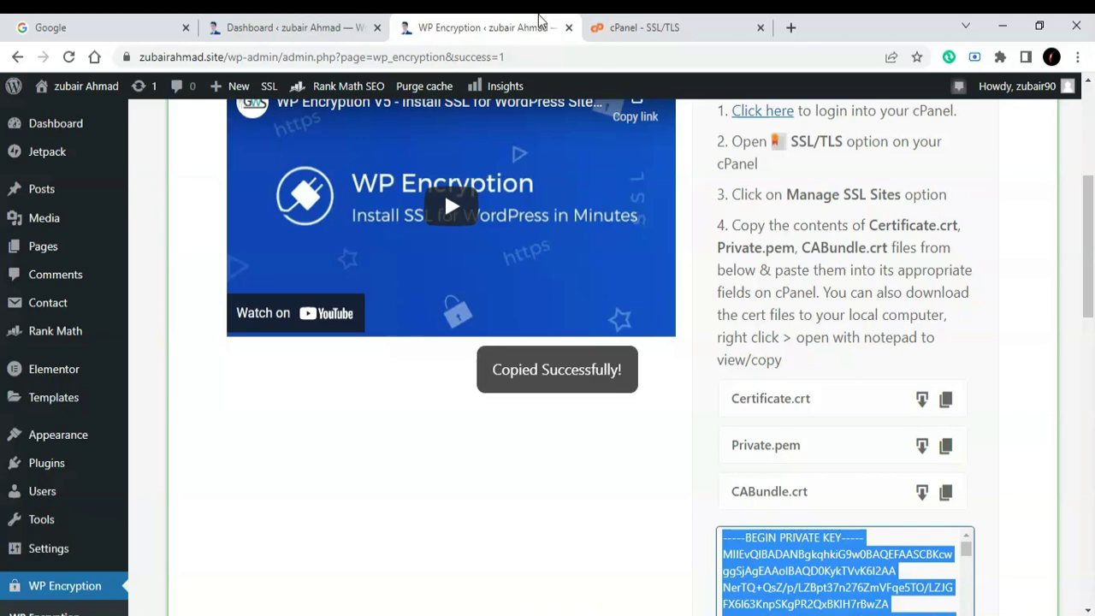
click(627, 26)
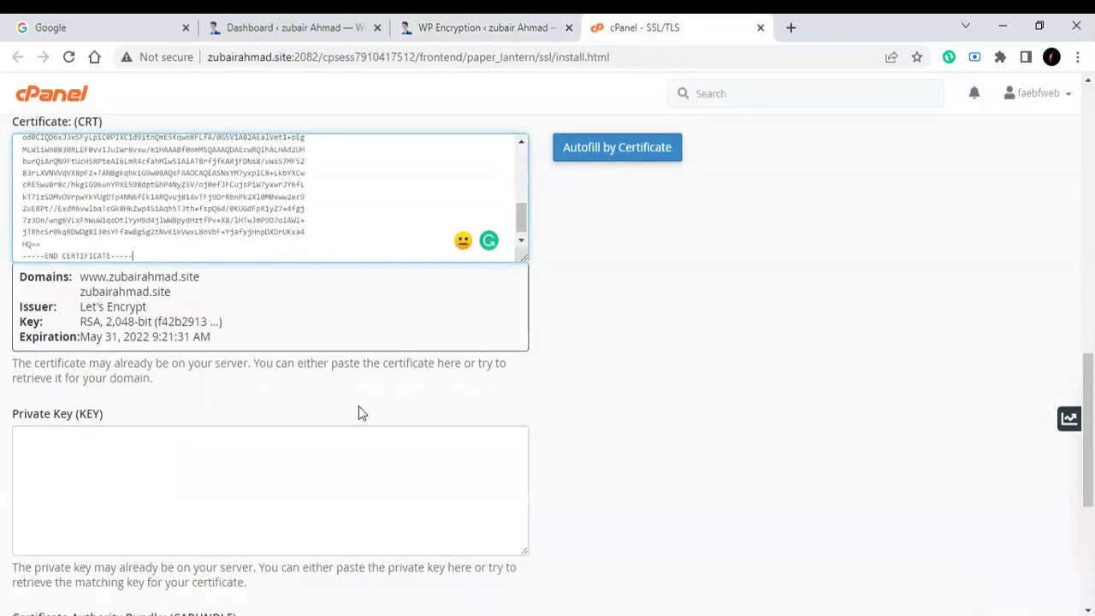
scroll(359, 413, down, 3)
click(305, 299)
key(ctrl+v)
Paste the CA bundle into the CABUNDLE box, install the certificate and dismiss the confirmation.
key(ctrl+shift+Tab)
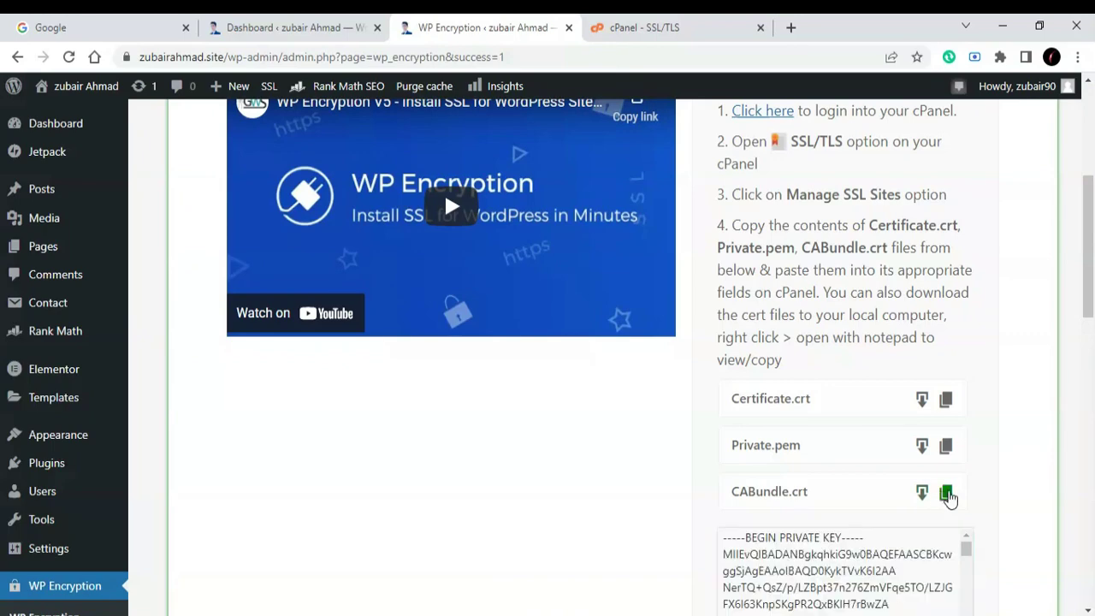
click(605, 19)
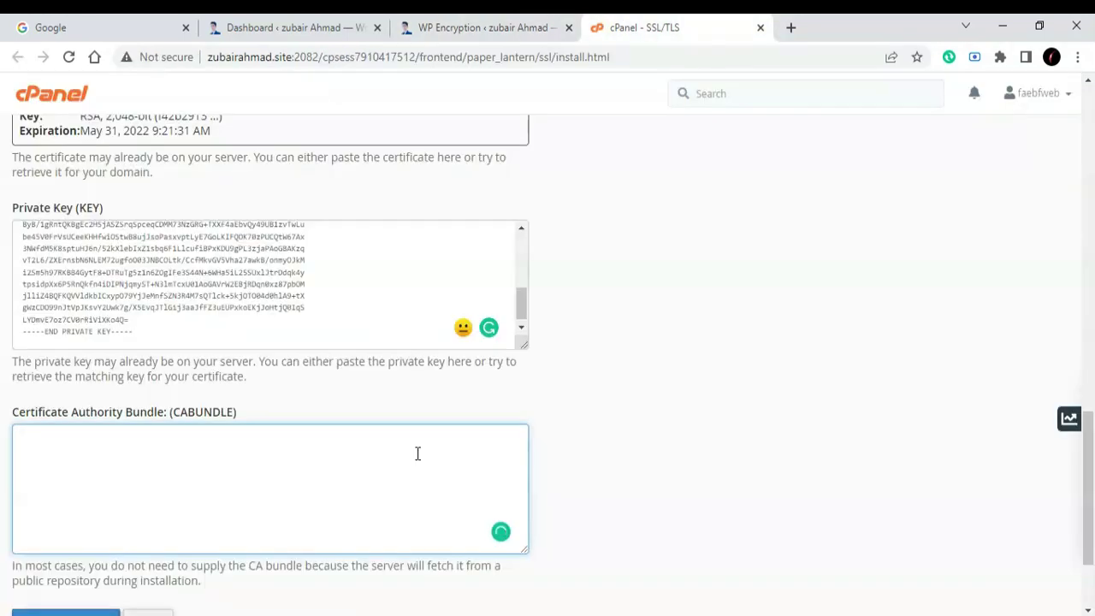
click(416, 453)
key(ctrl+v)
scroll(618, 403, down, 2)
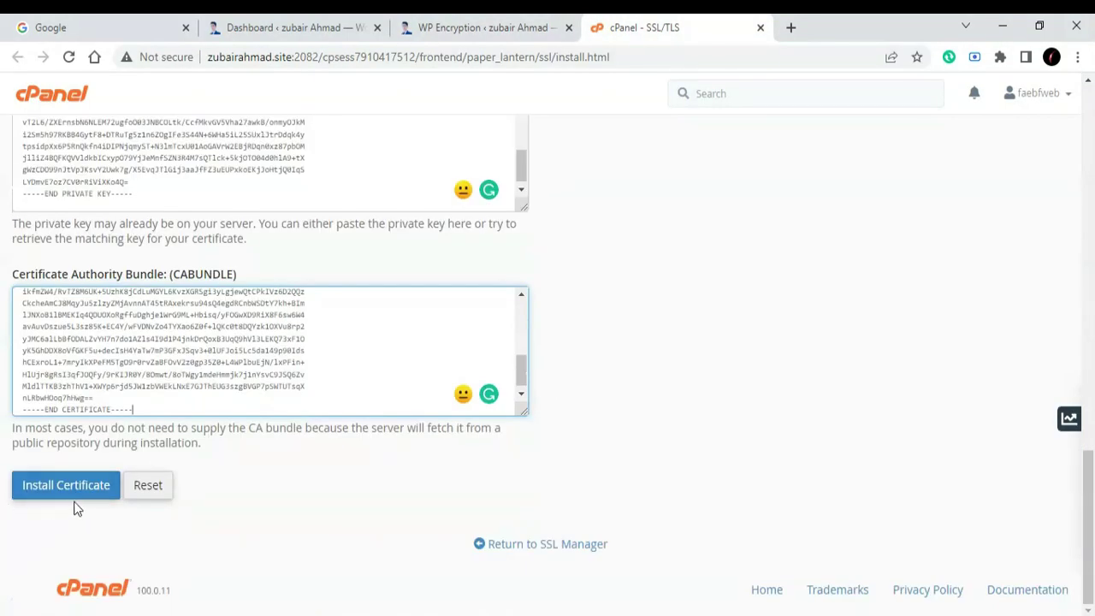
click(81, 500)
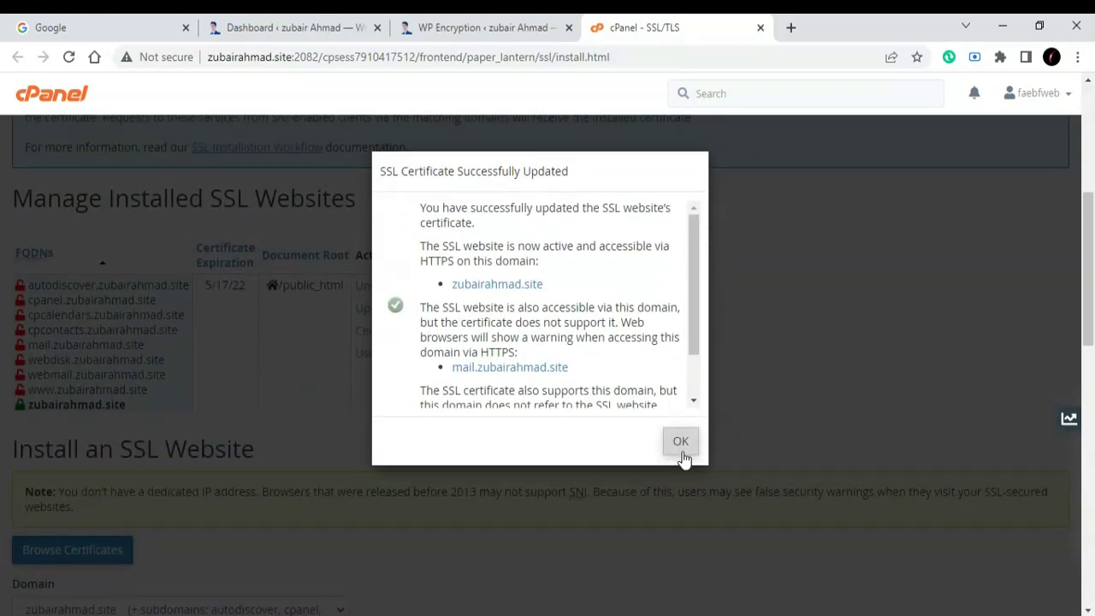
click(681, 442)
Enable HTTPS for zubairahmad.site from the WP Encryption page.
click(479, 27)
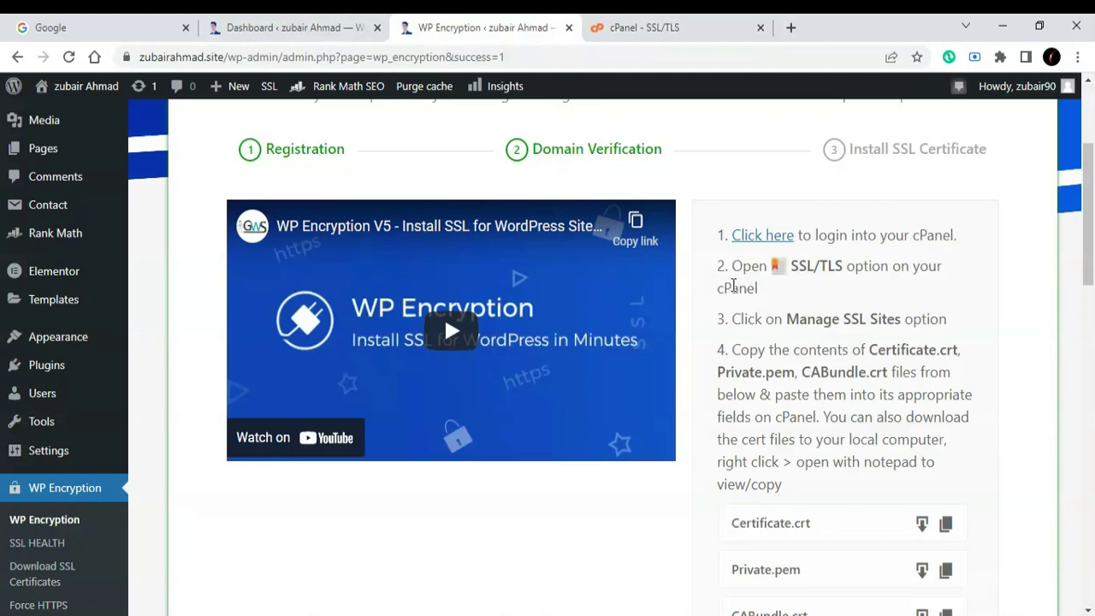
scroll(733, 285, down, 5)
scroll(728, 288, down, 5)
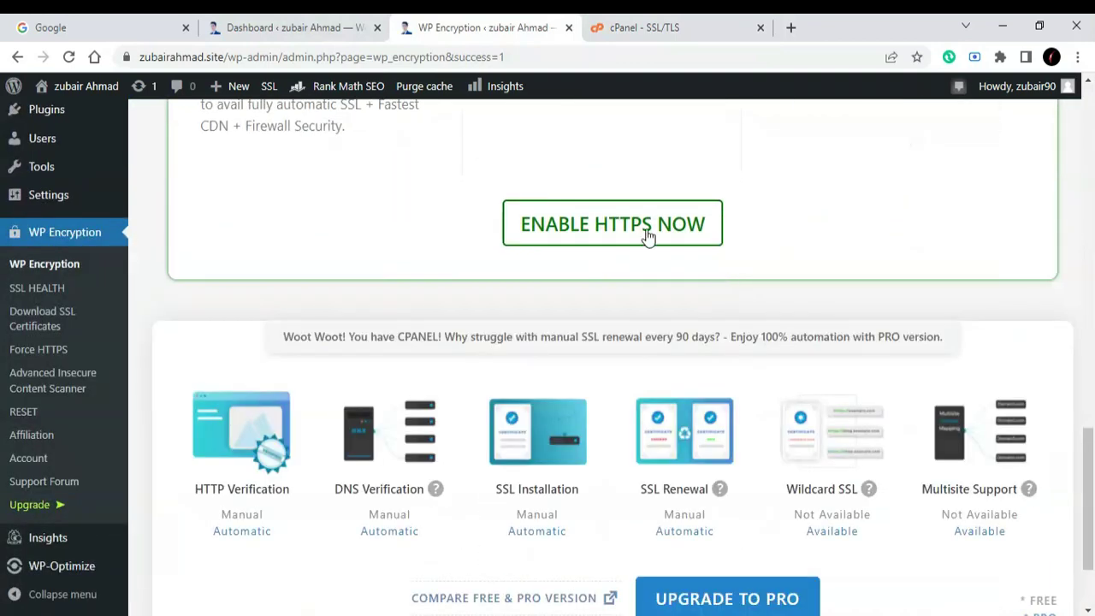
click(648, 231)
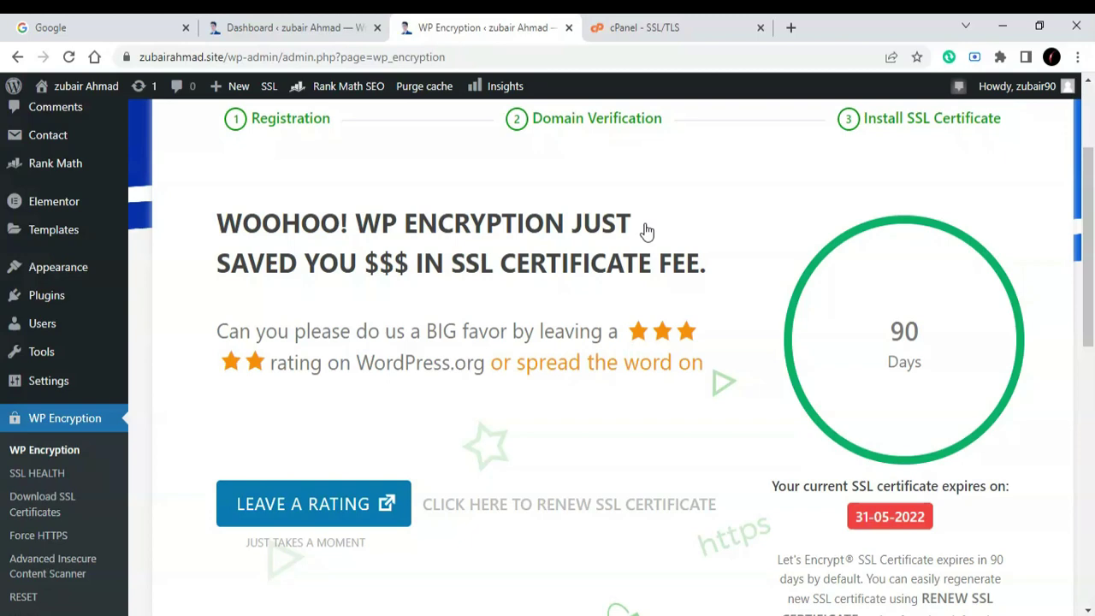
Verify the padlock shows a secure connection on the homepage and scroll through its sections.
click(290, 27)
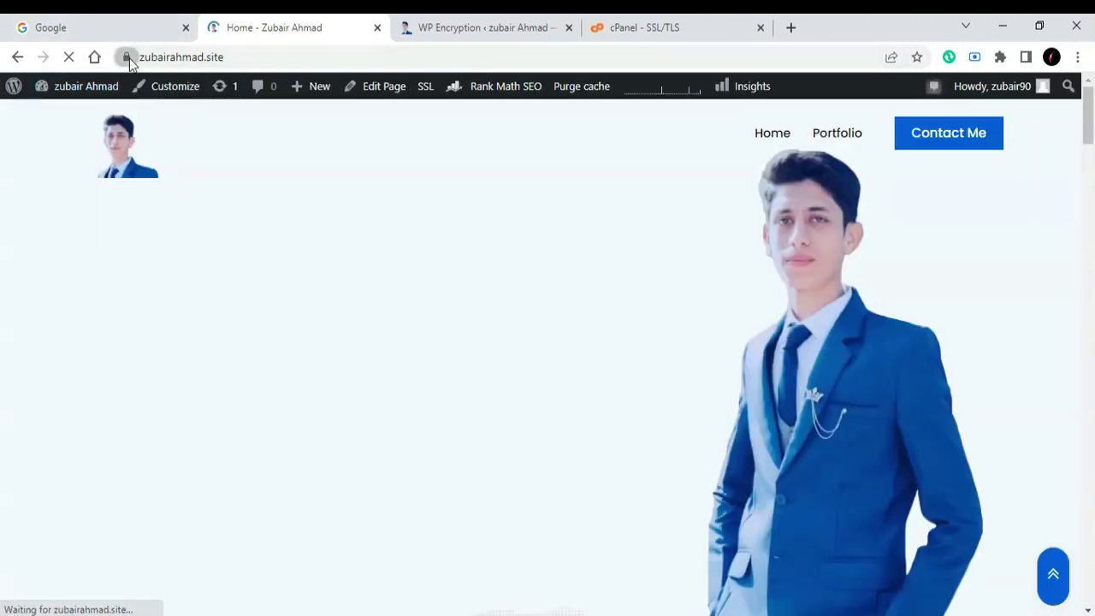
click(126, 57)
scroll(11, 325, down, 5)
scroll(11, 325, down, 3)
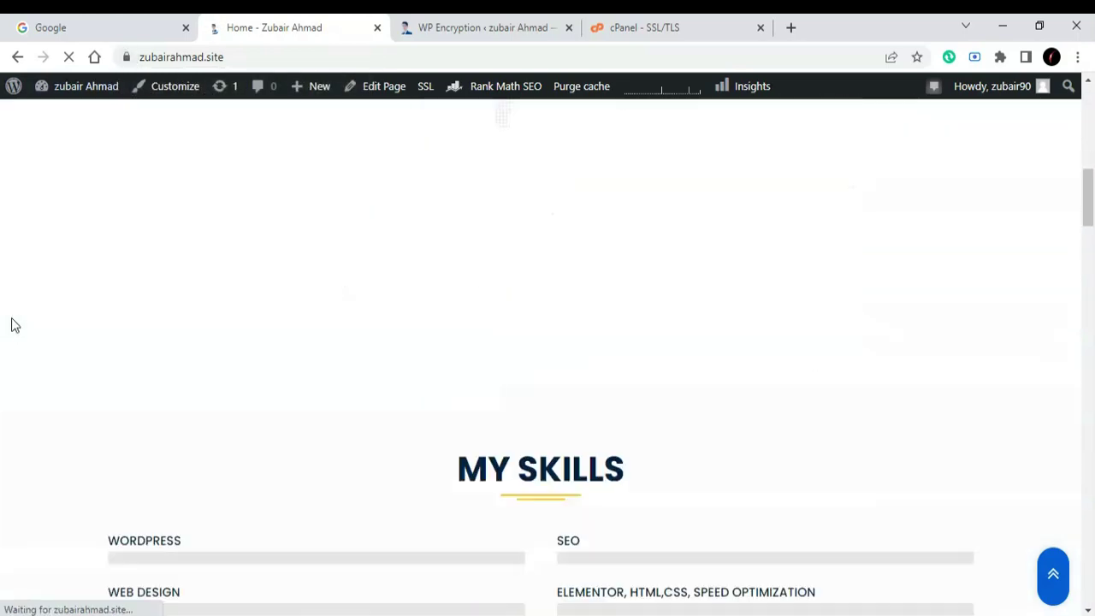
scroll(11, 325, down, 4)
scroll(11, 325, down, 4)
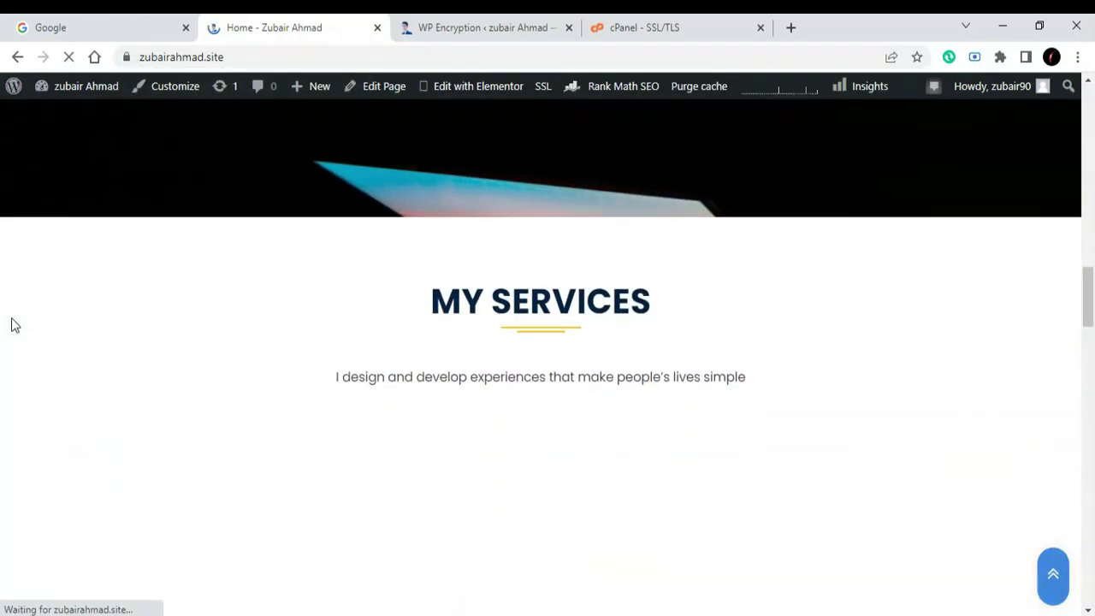
scroll(11, 325, down, 1)
scroll(11, 325, down, 4)
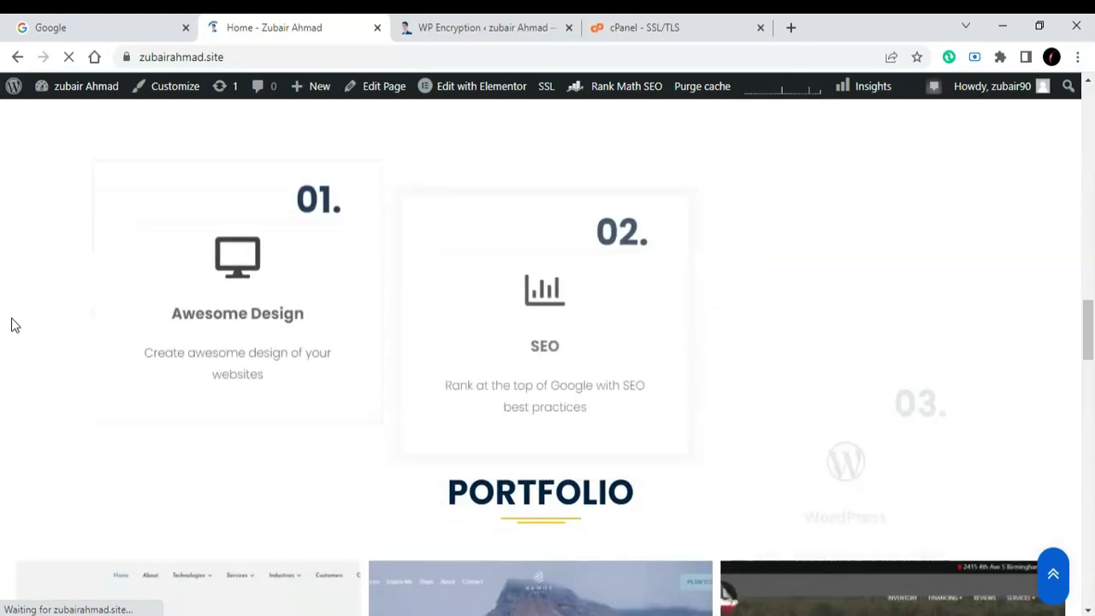
scroll(11, 325, down, 1)
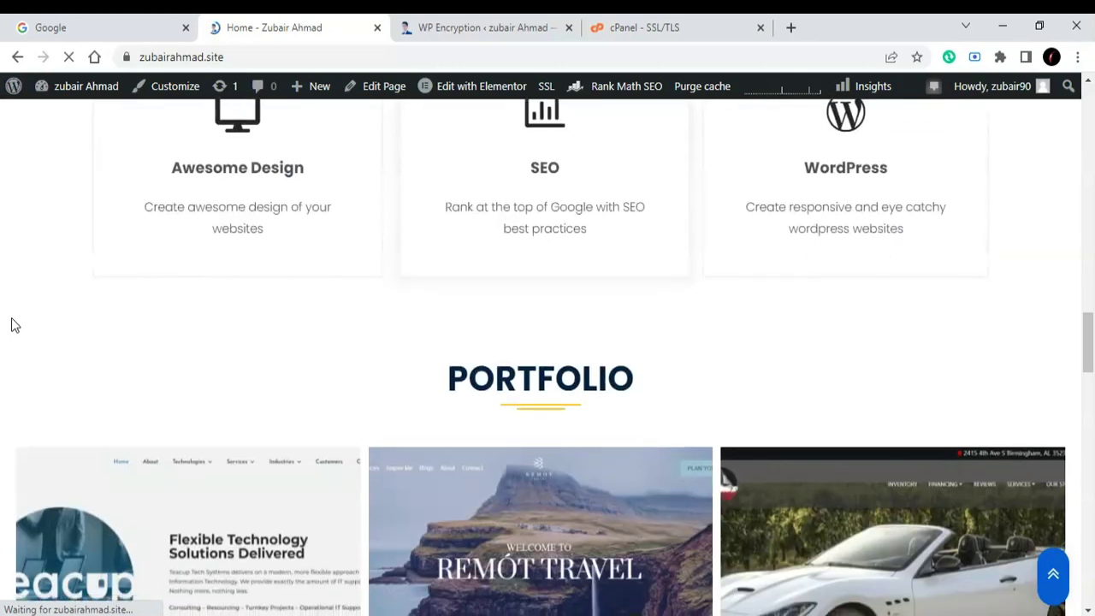
scroll(11, 325, down, 1)
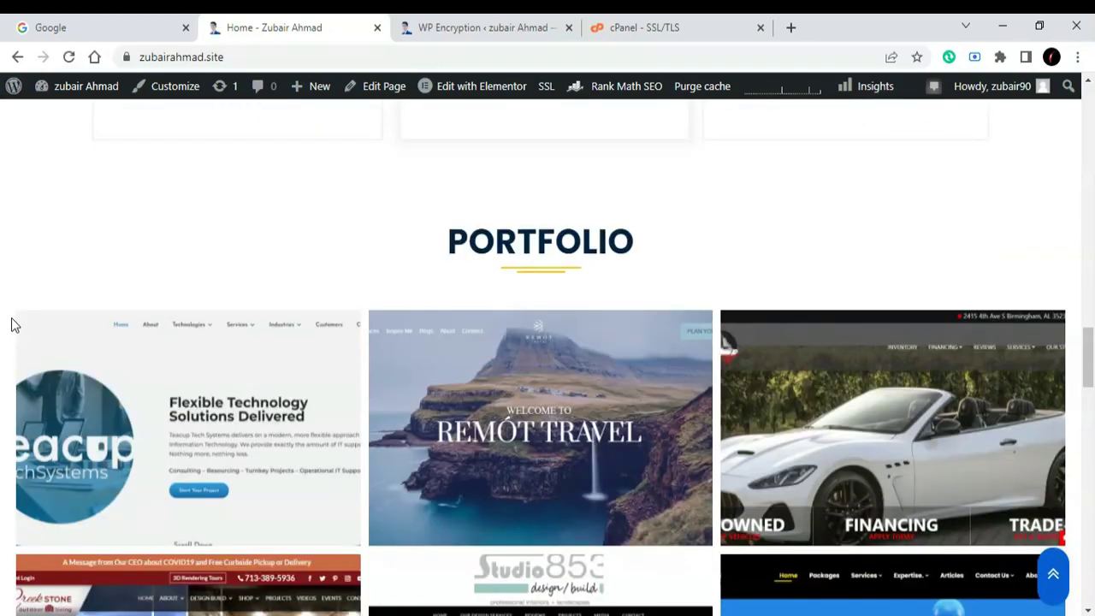